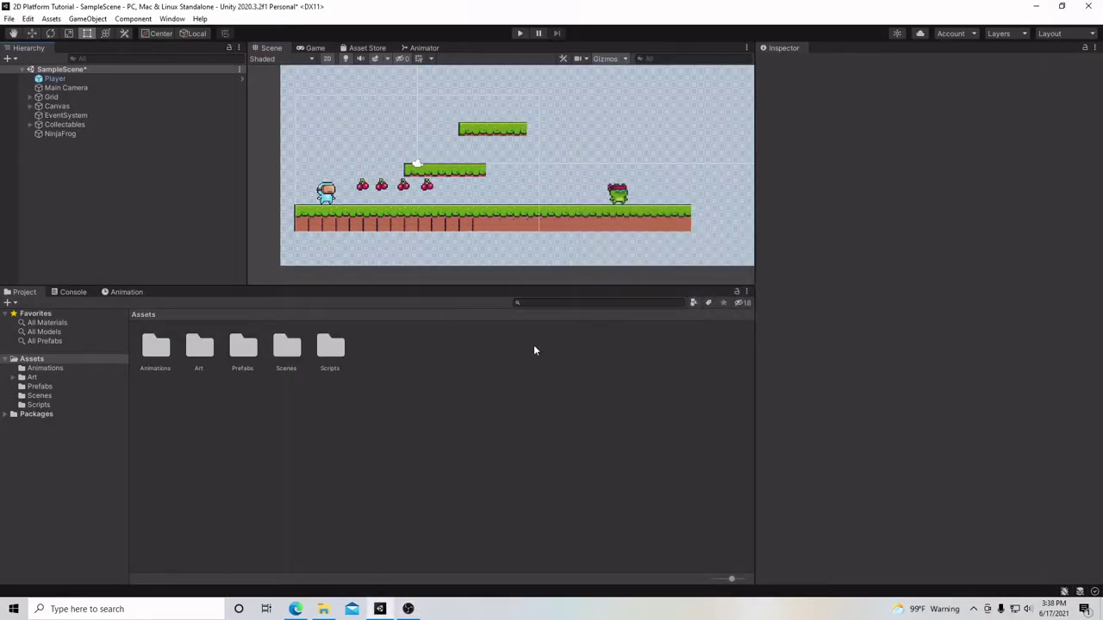
Create an empty object in the Hierarchy named WaypointRight.
{"action": "right_click", "coordinate": [34, 149]}
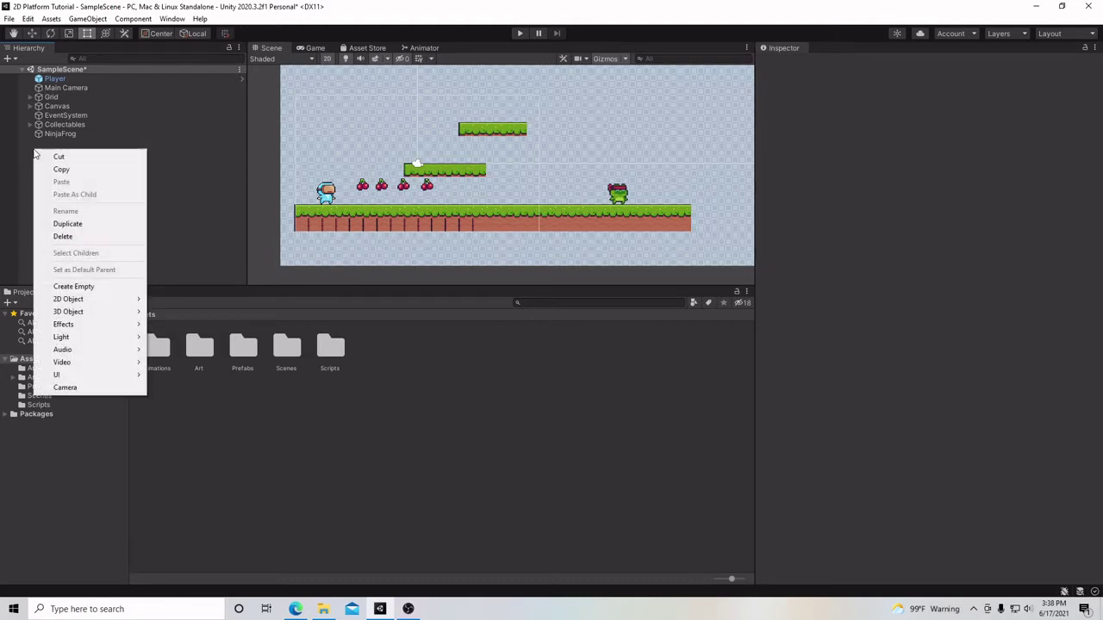
{"action": "left_click", "coordinate": [86, 286]}
{"action": "type", "text": "Wayp"}
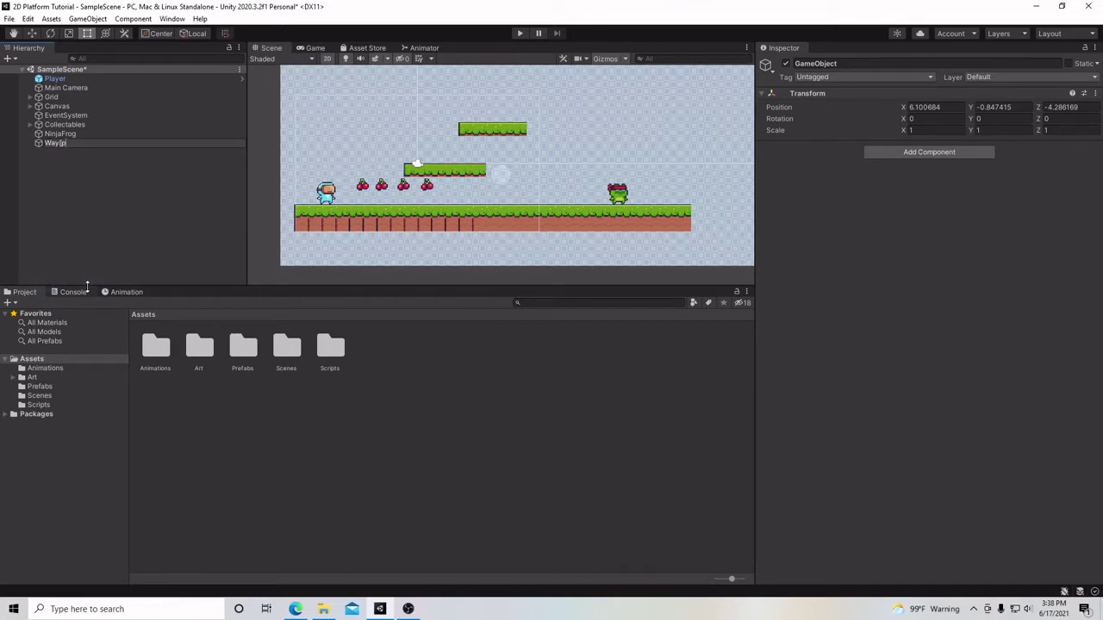
{"action": "key", "text": "BackSpace"}
{"action": "type", "text": "pointRight"}
{"action": "key", "text": "Return"}
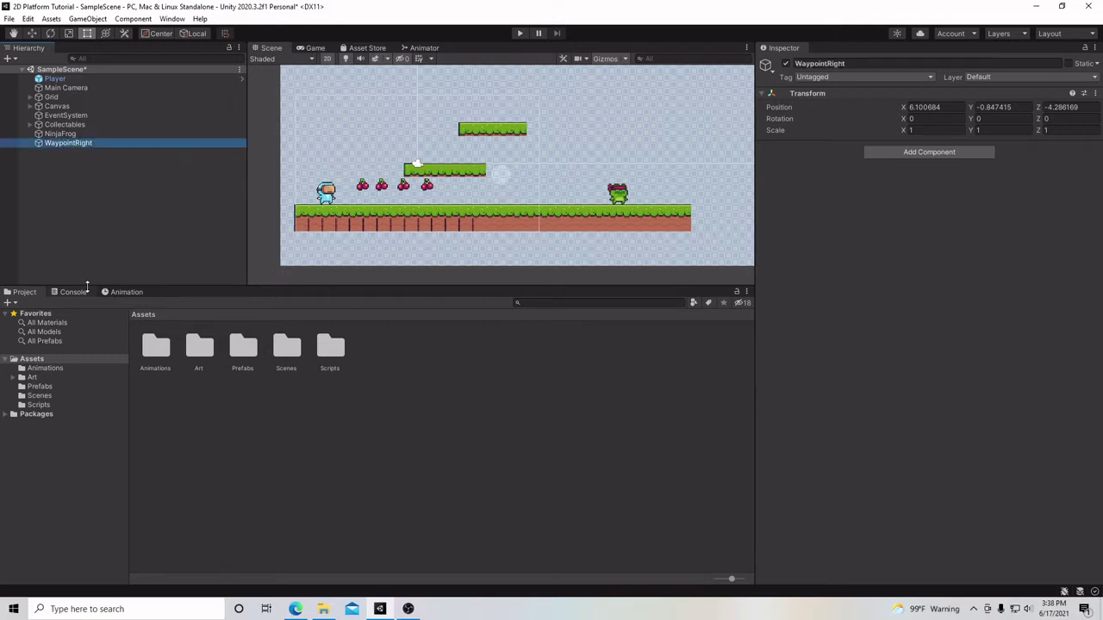
Add a second empty object and rename it to correctly capitalized WaypointLeft.
{"action": "left_click", "coordinate": [38, 160]}
{"action": "right_click", "coordinate": [38, 160]}
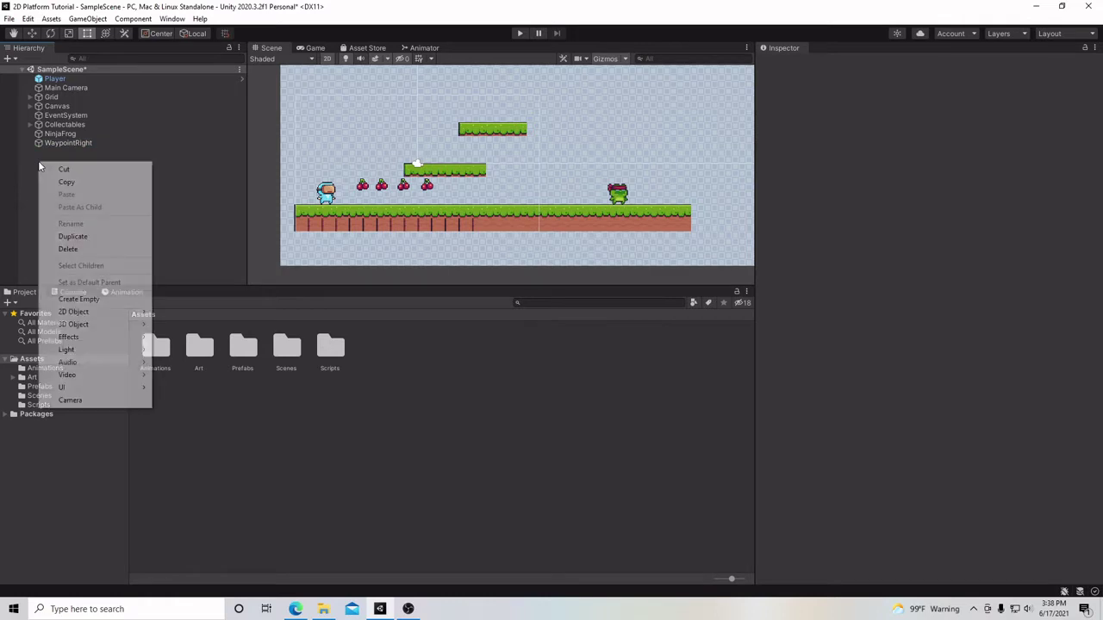
{"action": "left_click", "coordinate": [93, 299]}
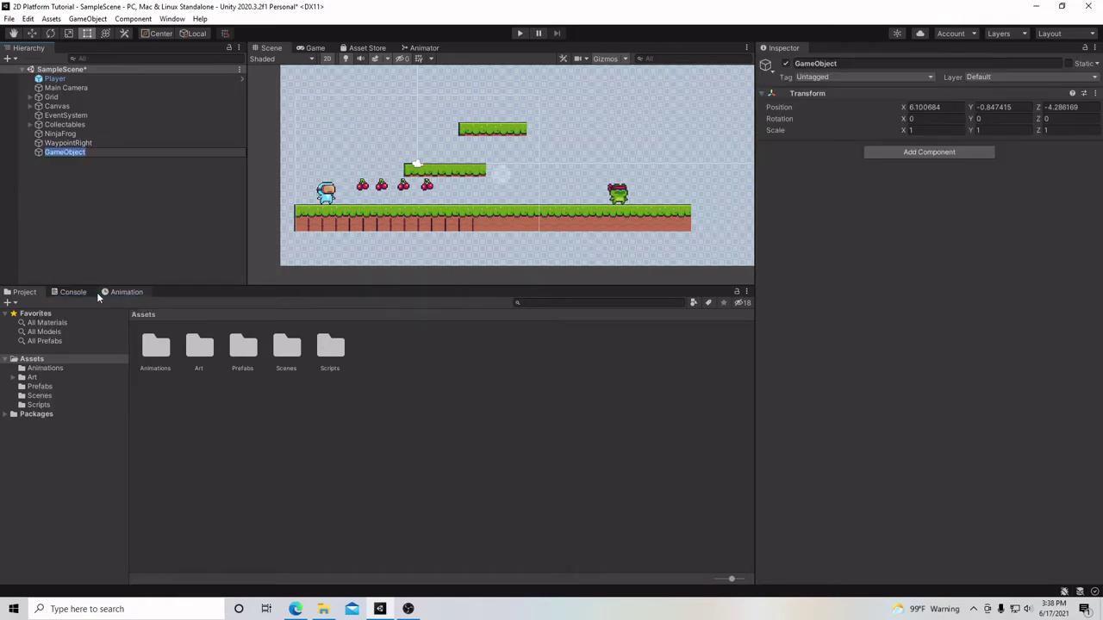
{"action": "type", "text": "WaypointLeft"}
{"action": "key", "text": "Return"}
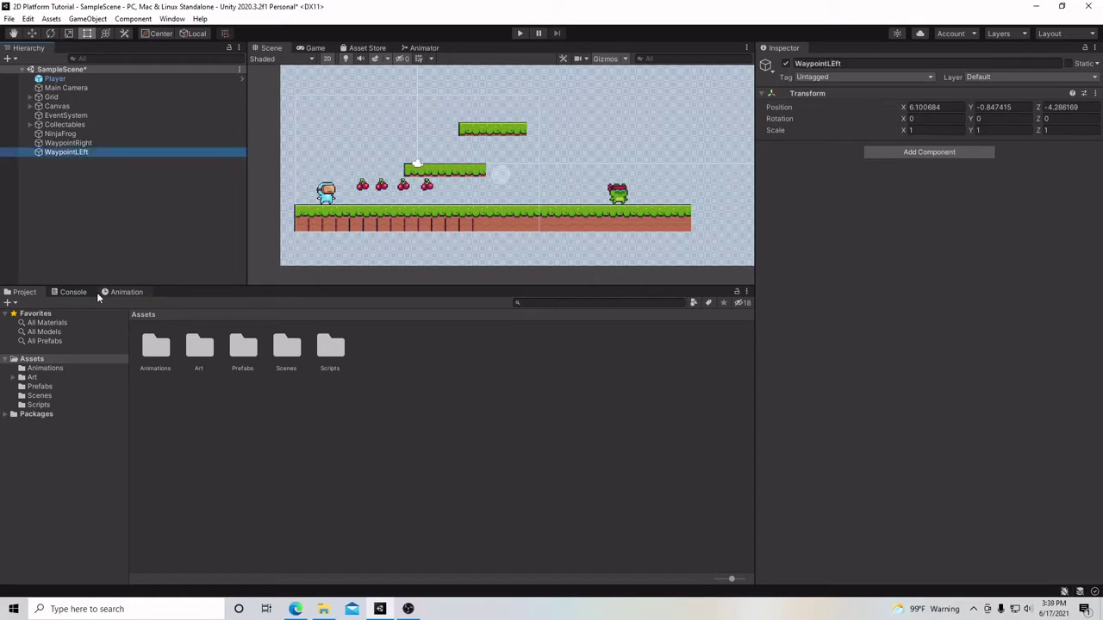
{"action": "right_click", "coordinate": [88, 153]}
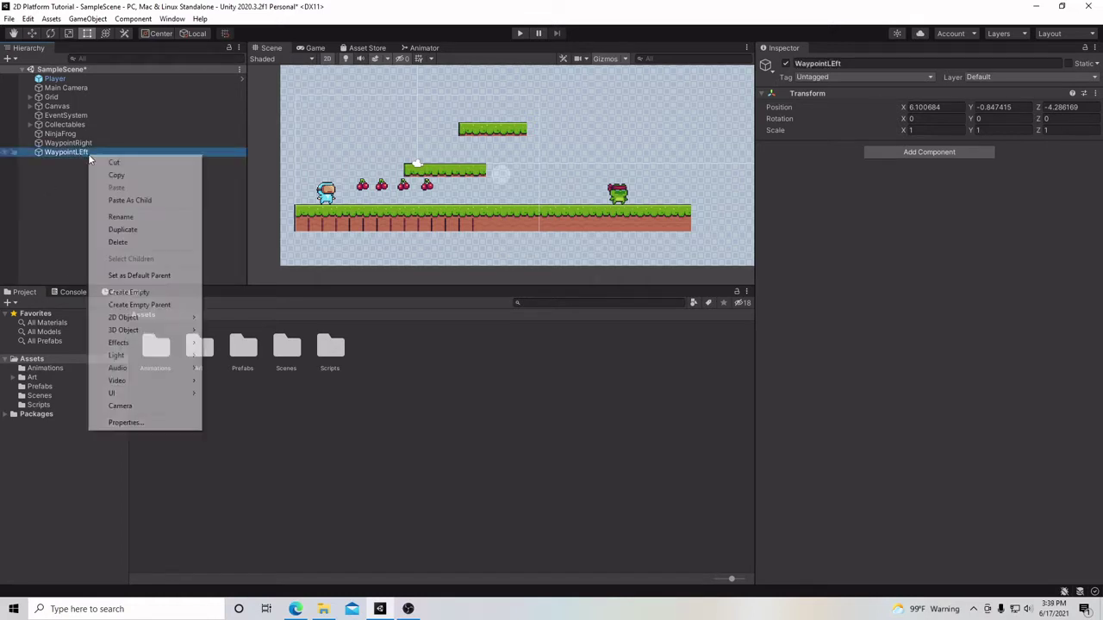
{"action": "left_click", "coordinate": [121, 216]}
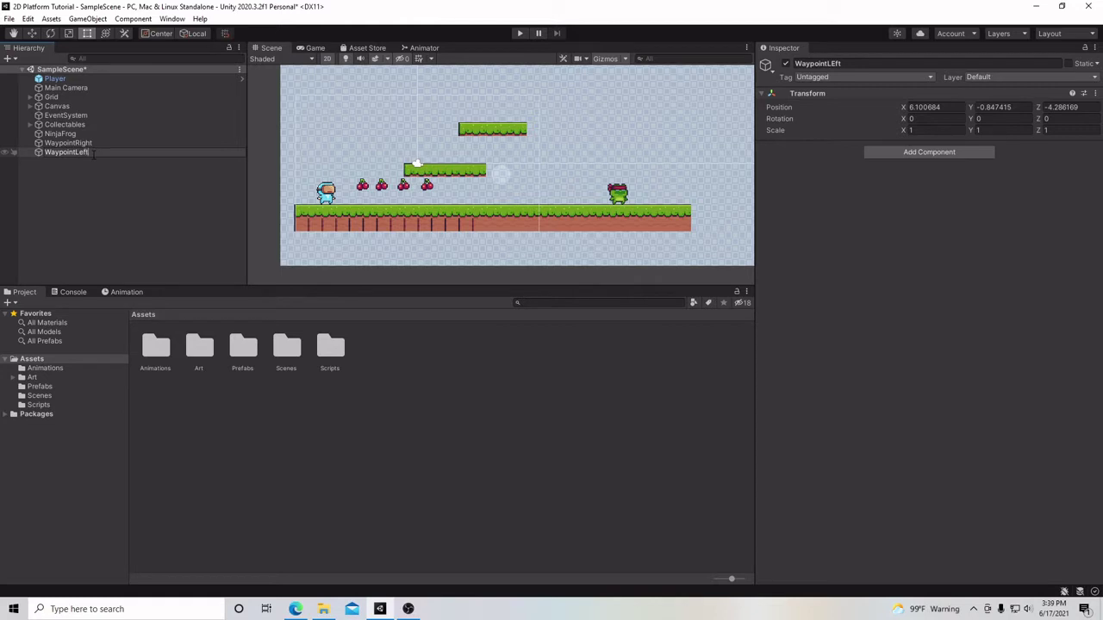
{"action": "key", "text": "Return"}
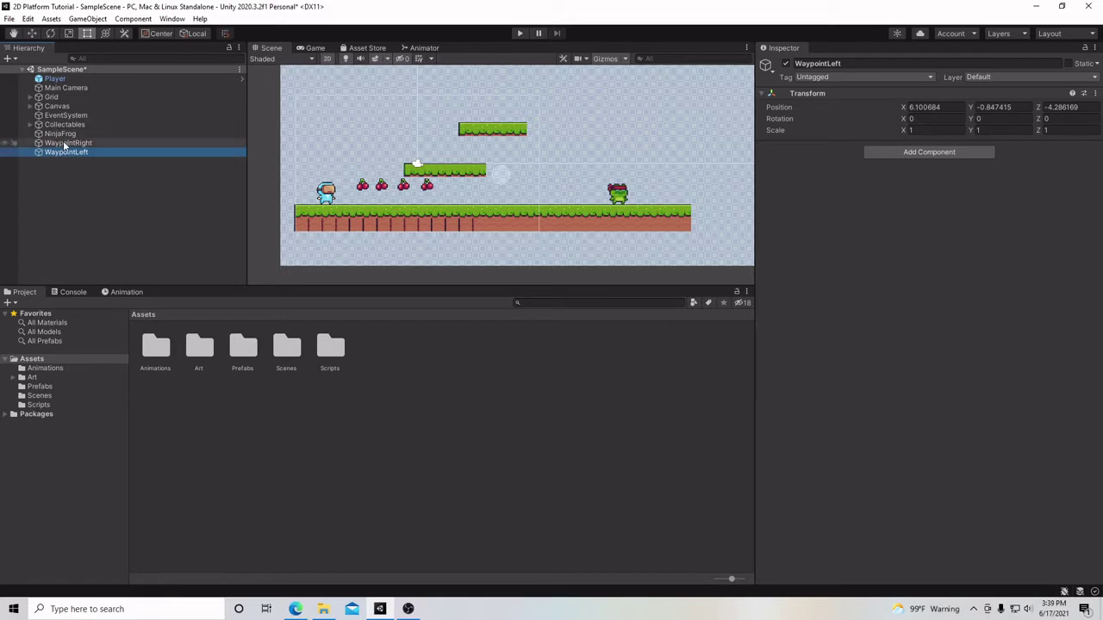
Lower WaypointRight toward the ground to Y -2.28 with the Move Tool.
{"action": "left_click", "coordinate": [31, 33]}
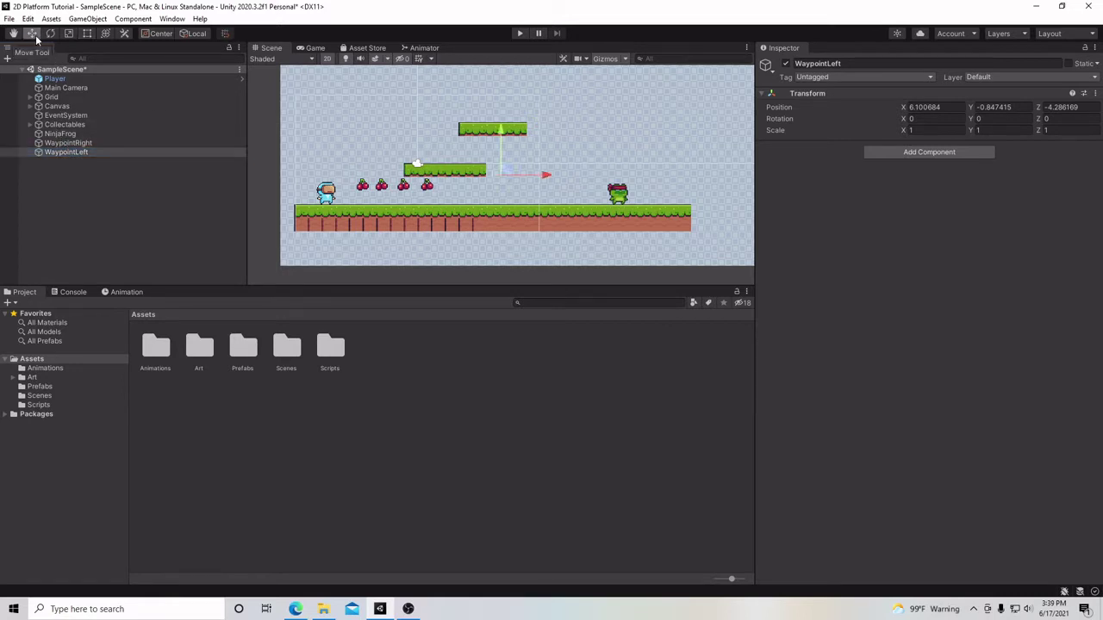
{"action": "left_click", "coordinate": [87, 144]}
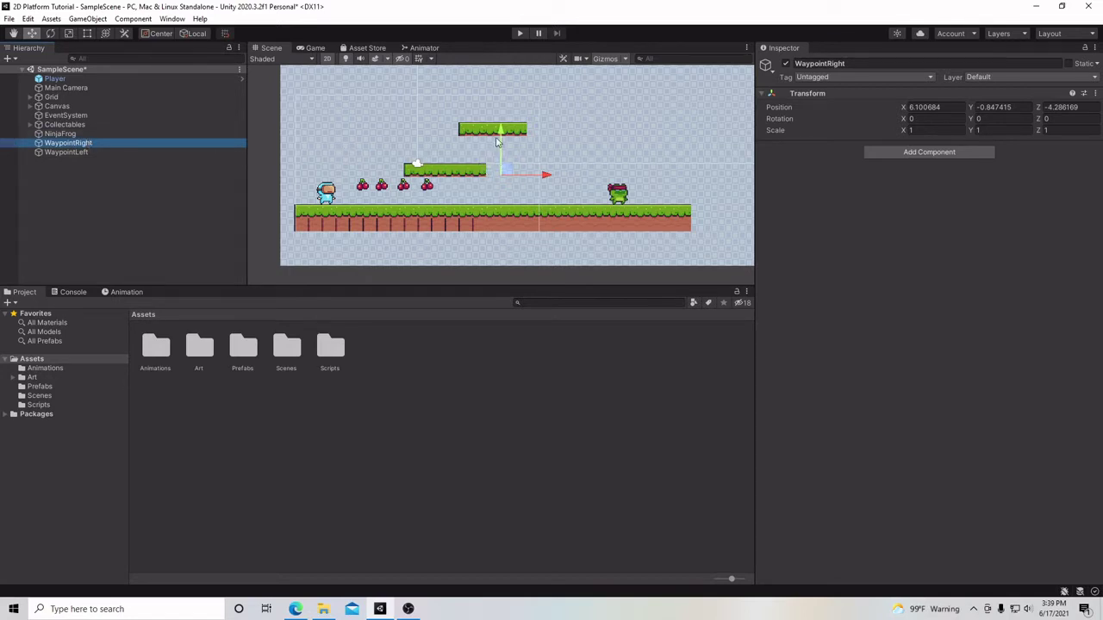
{"action": "left_click_drag", "start_coordinate": [501, 130], "coordinate": [500, 151]}
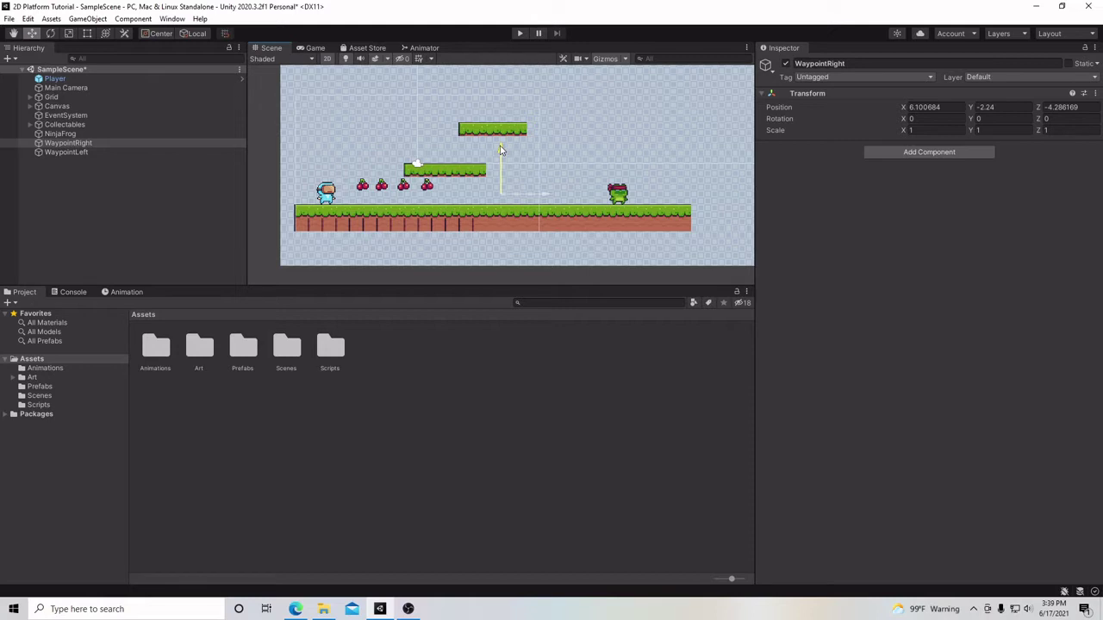
{"action": "left_click_drag", "start_coordinate": [501, 151], "coordinate": [501, 151]}
Move WaypointLeft right to X 18.04 and down to Y -2.58.
{"action": "left_click", "coordinate": [87, 152]}
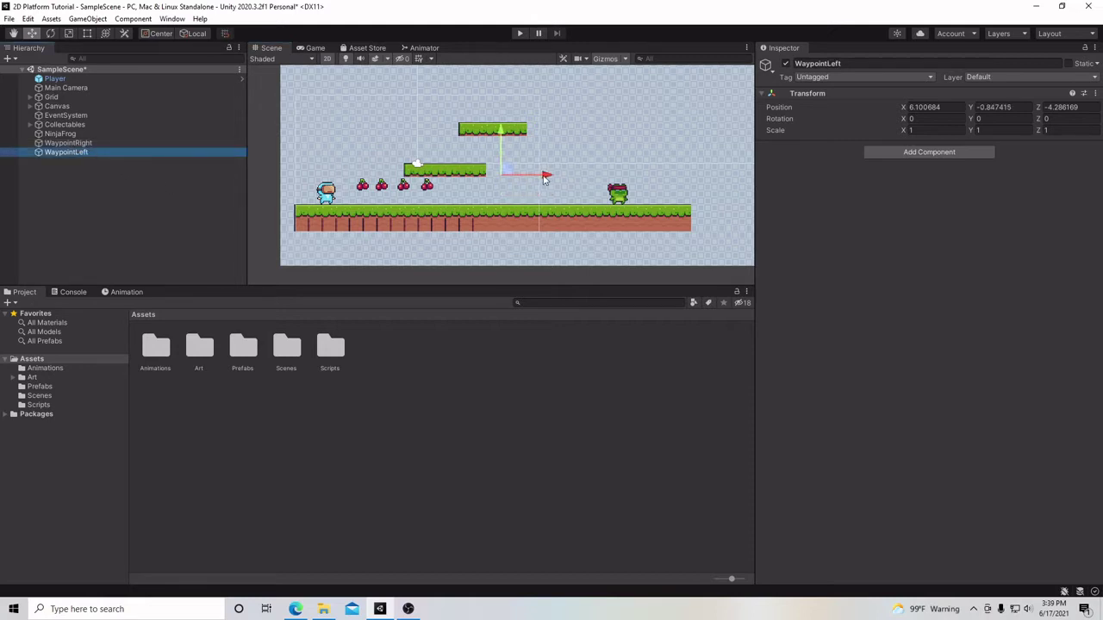
{"action": "left_click_drag", "start_coordinate": [600, 181], "coordinate": [709, 195]}
{"action": "left_click_drag", "start_coordinate": [666, 136], "coordinate": [666, 159]}
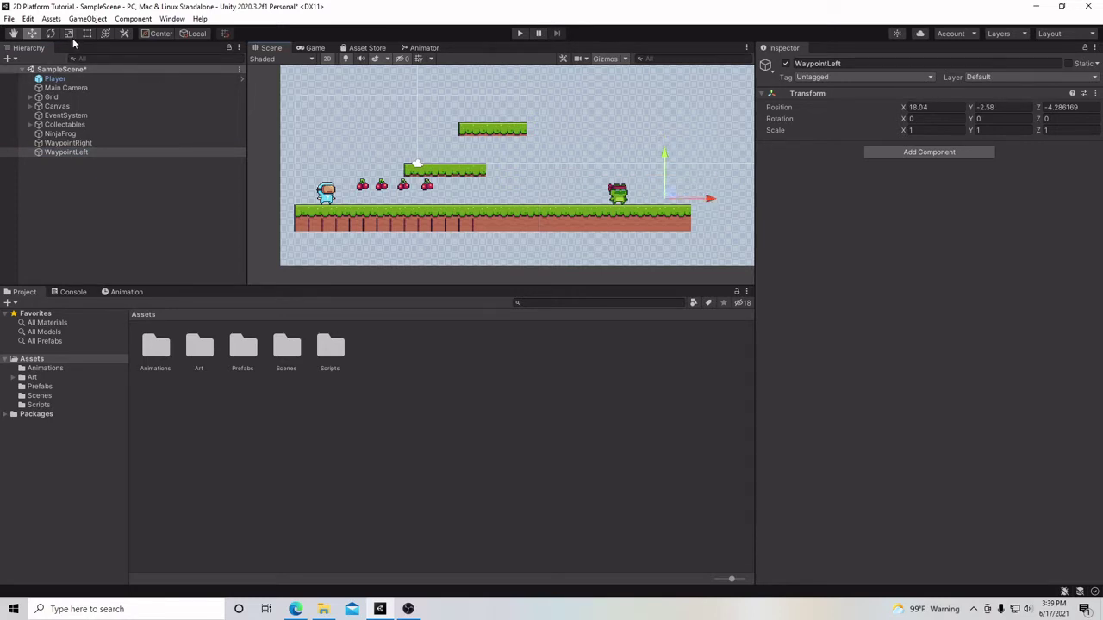
Shift the NinjaFrog slightly left along the ground, then verify both waypoint positions.
{"action": "left_click", "coordinate": [60, 134]}
{"action": "left_click_drag", "start_coordinate": [660, 191], "coordinate": [635, 196]}
{"action": "left_click", "coordinate": [67, 143]}
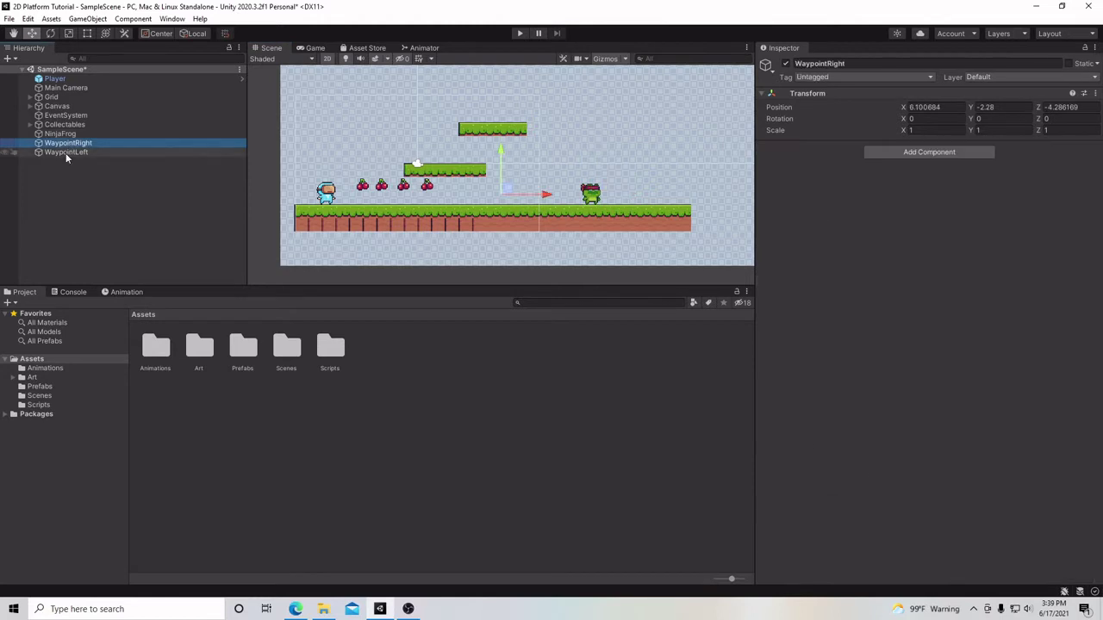
{"action": "left_click", "coordinate": [65, 153]}
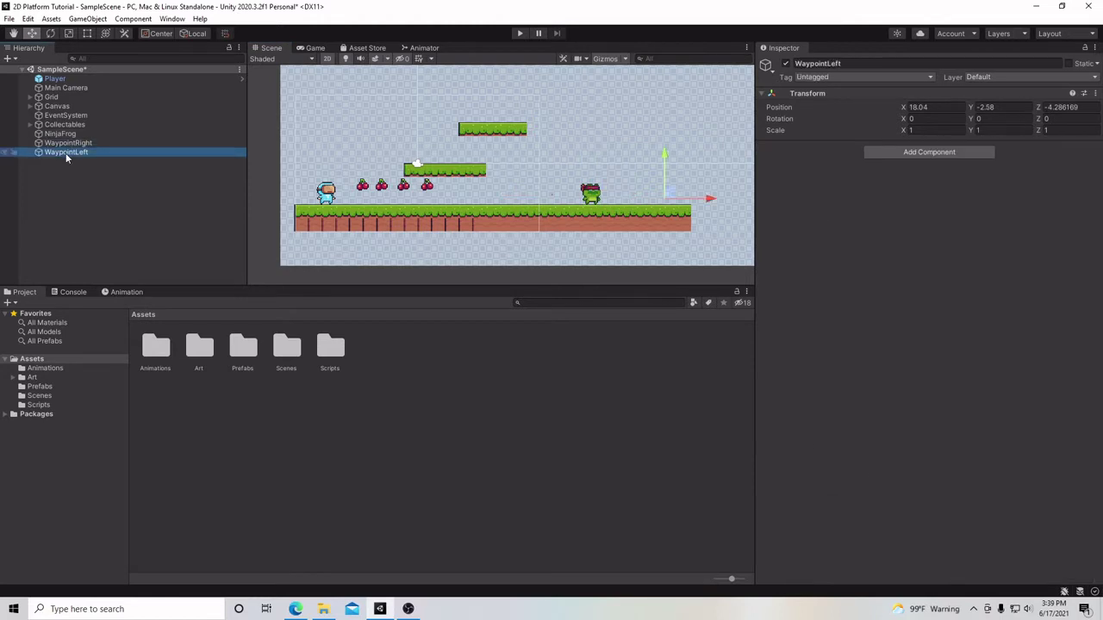
{"action": "left_click", "coordinate": [67, 143]}
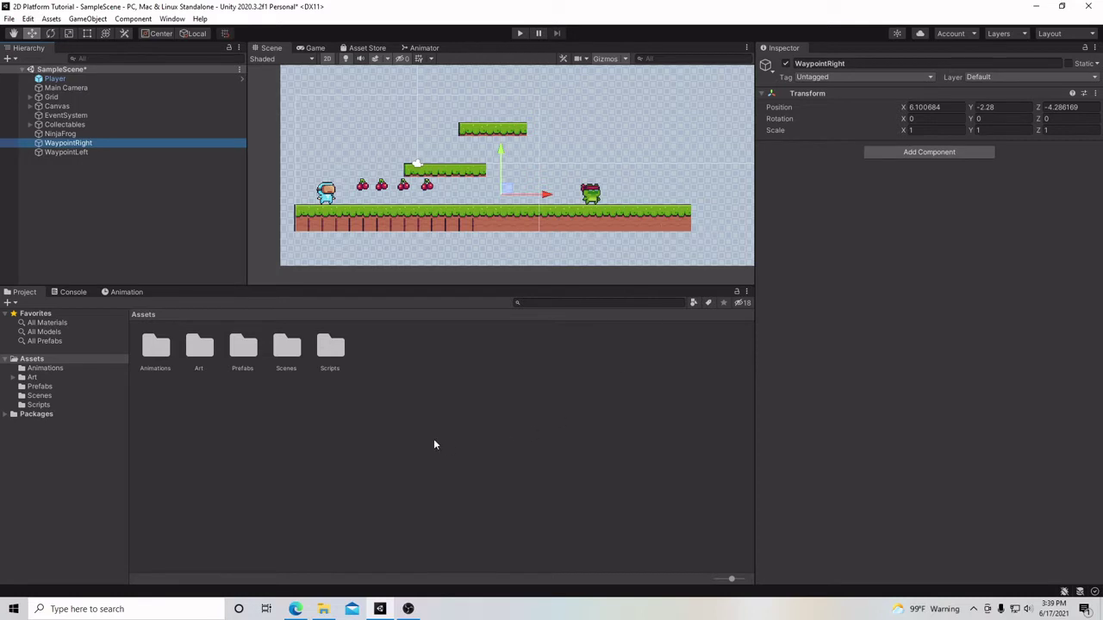
Create a C# script named NinjaFrog in the Scripts folder and open it in Visual Studio.
{"action": "double_click", "coordinate": [332, 349]}
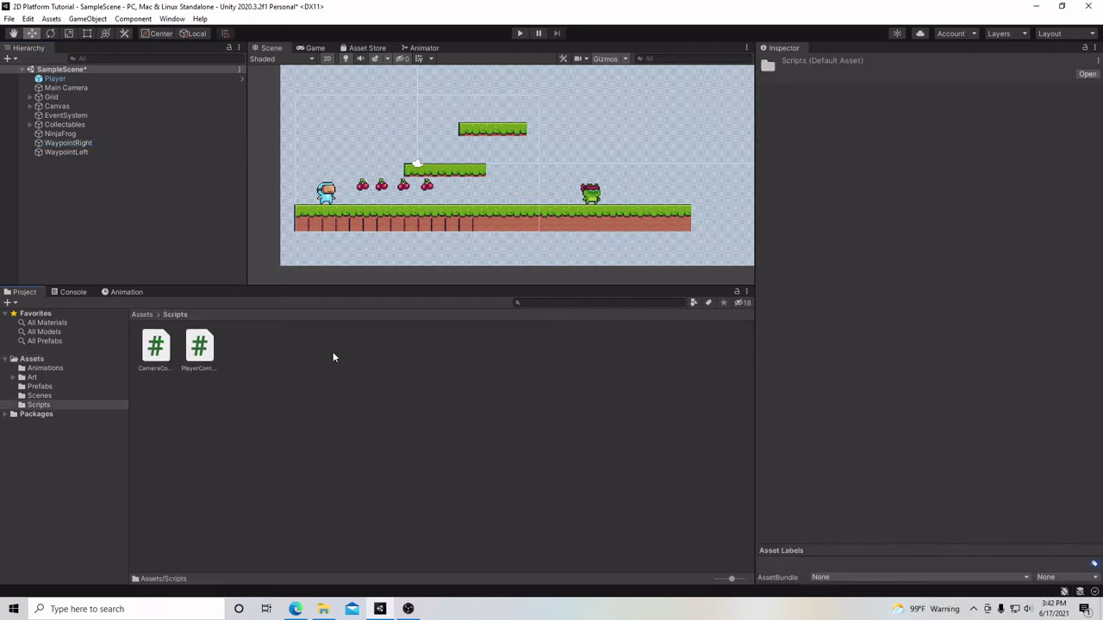
{"action": "right_click", "coordinate": [229, 358]}
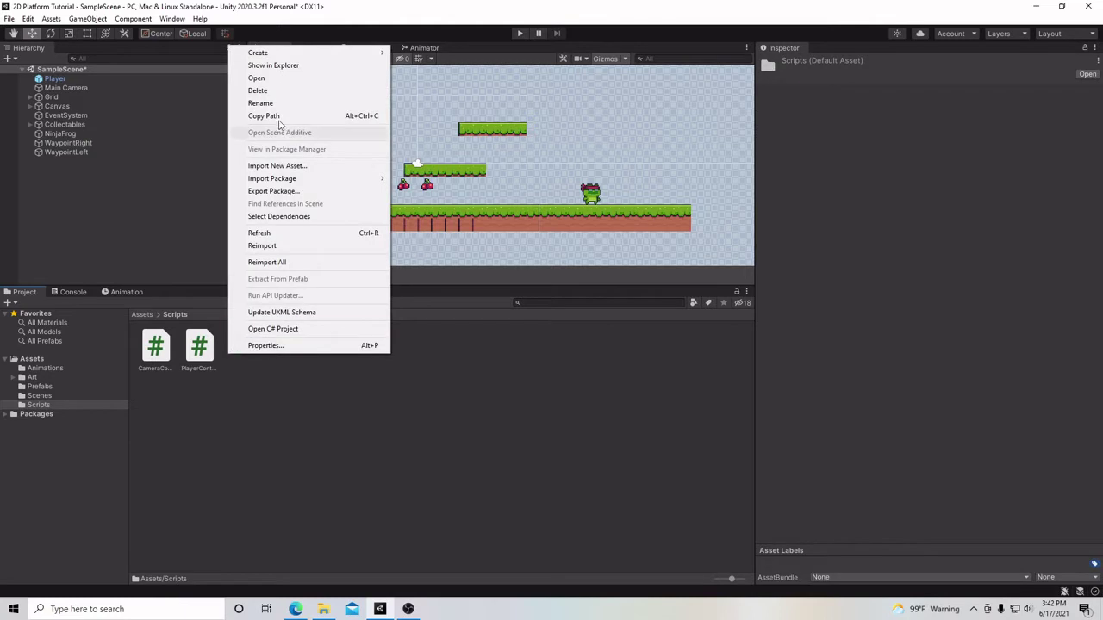
{"action": "mouse_move", "coordinate": [280, 52]}
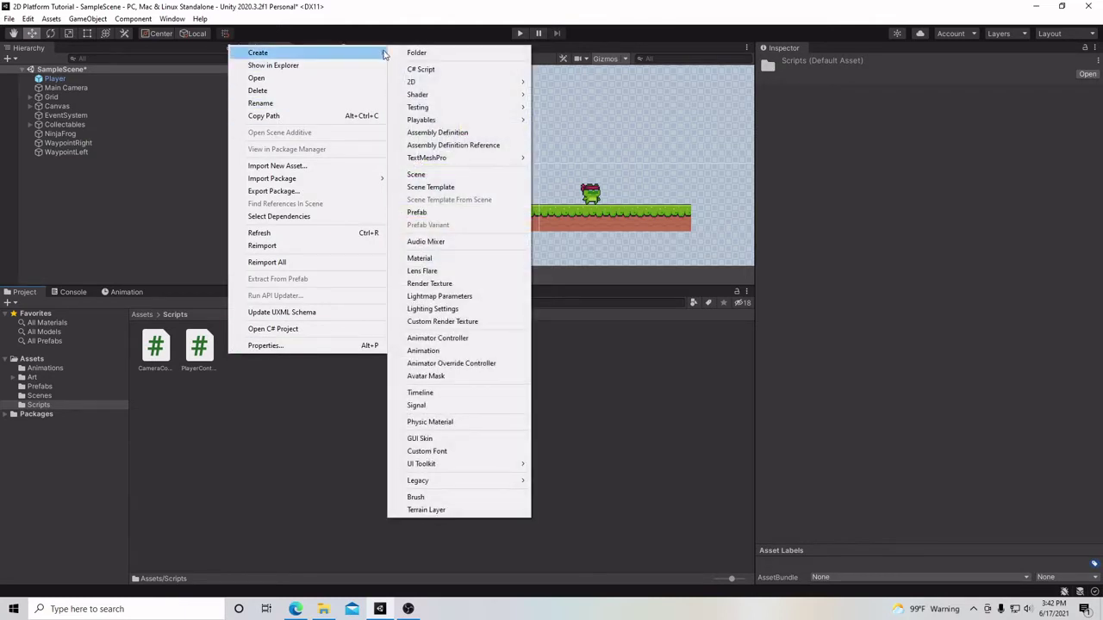
{"action": "left_click", "coordinate": [428, 69]}
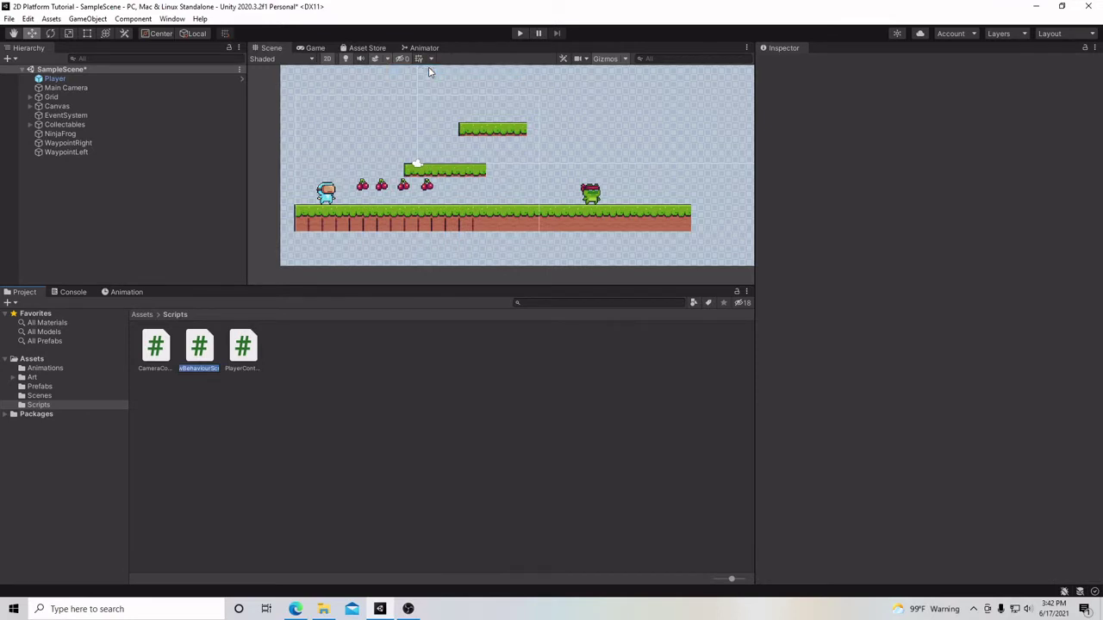
{"action": "type", "text": "NinjaFrog"}
{"action": "left_click", "coordinate": [198, 344]}
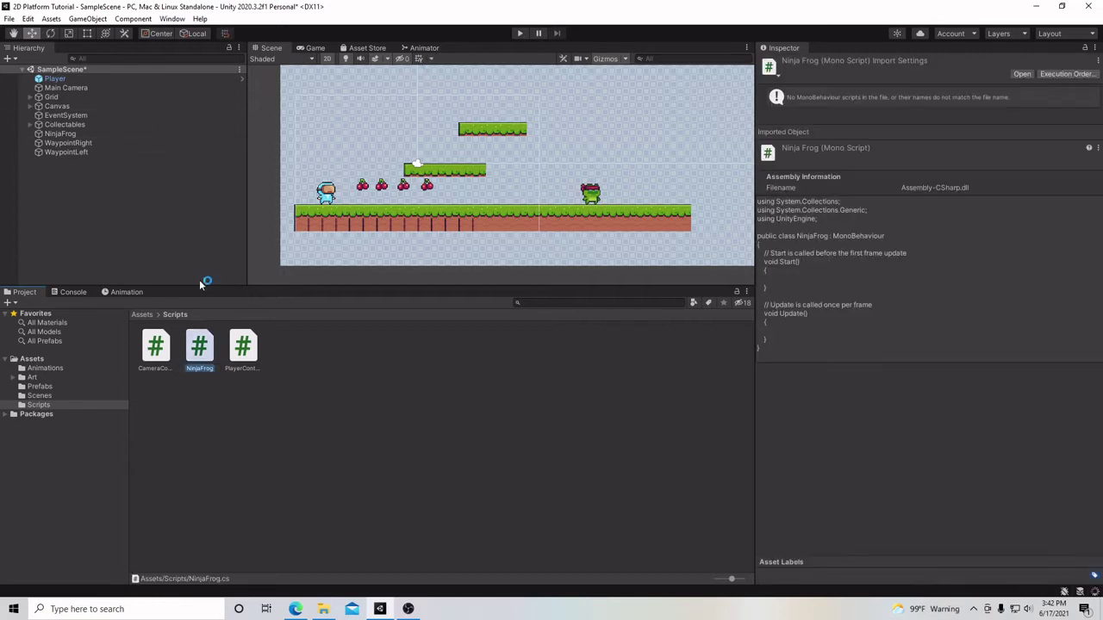
{"action": "double_click", "coordinate": [198, 343]}
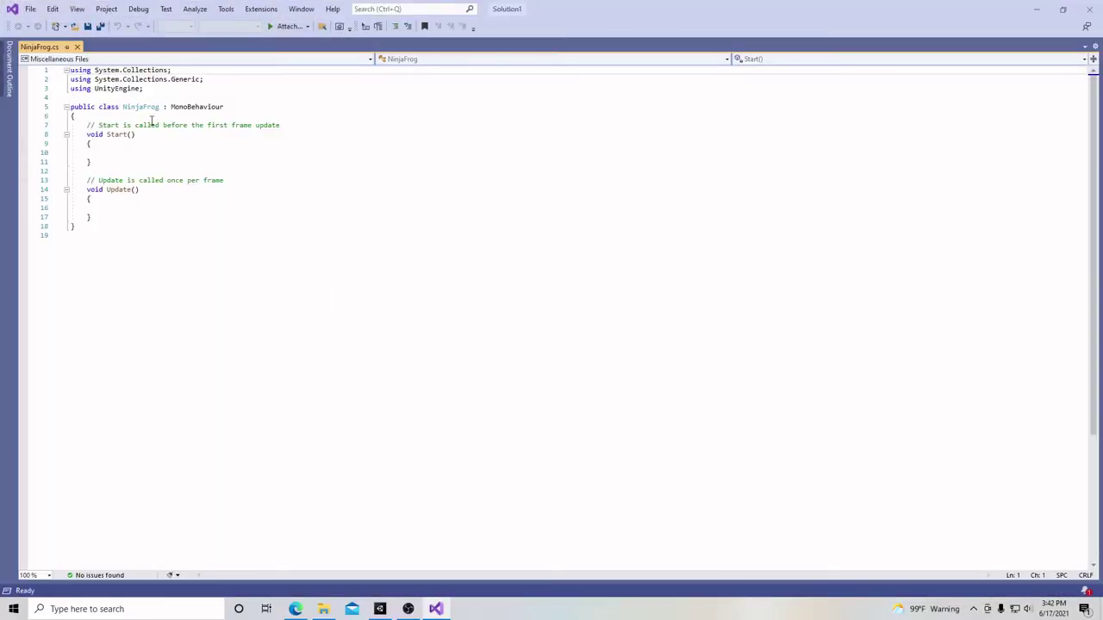
Add the field '[SerializeField] private float leftCap;' inside the NinjaFrog class.
{"action": "left_click", "coordinate": [151, 120]}
{"action": "key", "text": "Return"}
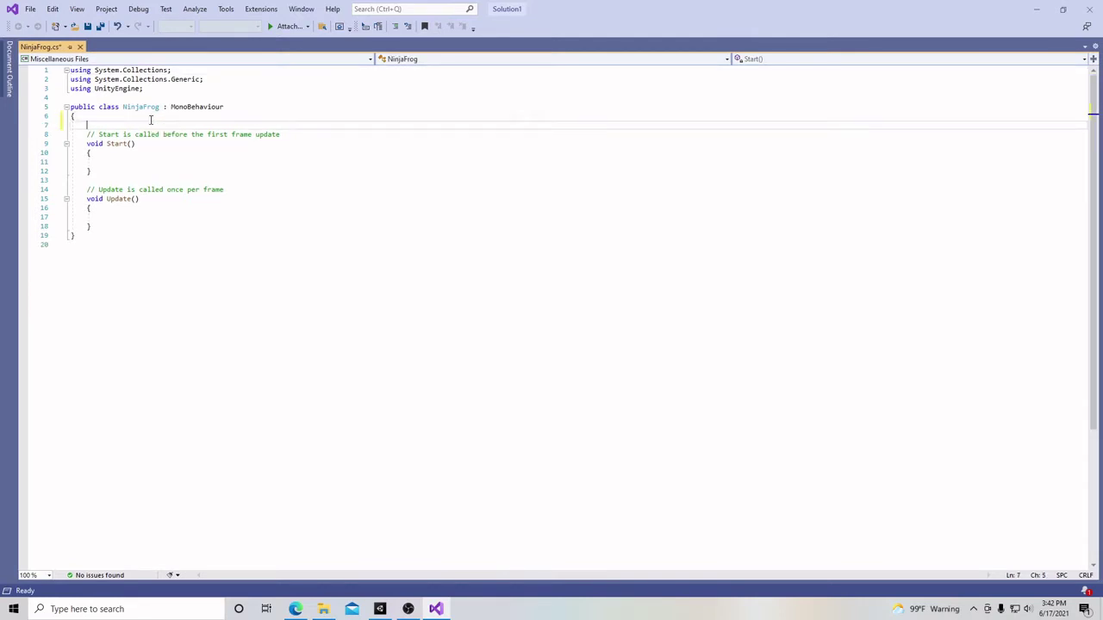
{"action": "type", "text": "[Seriali"}
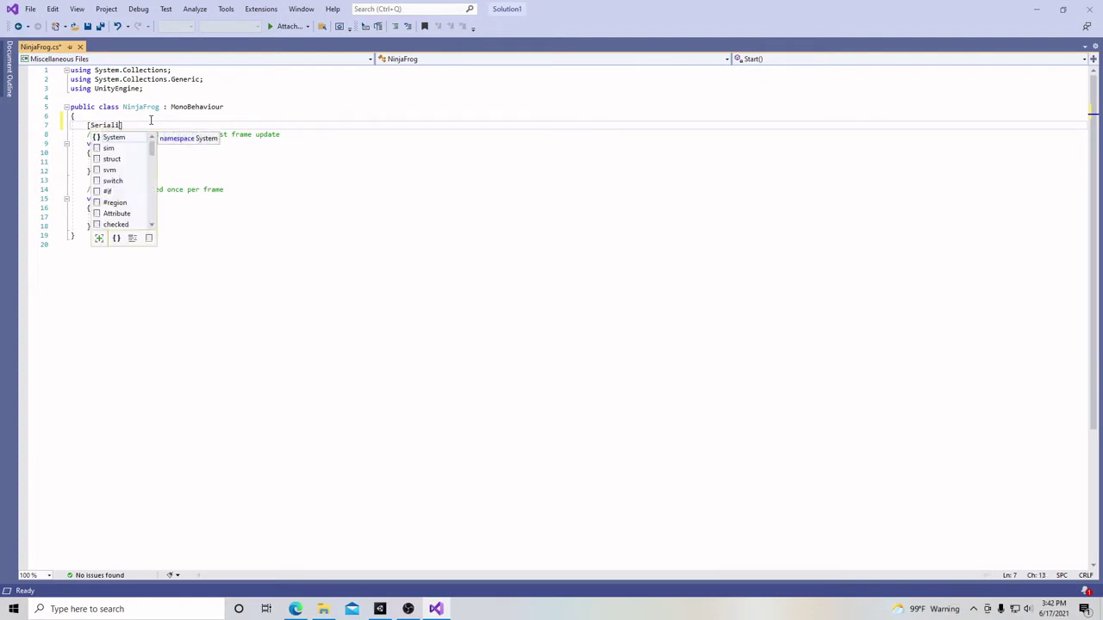
{"action": "type", "text": "zeField]"}
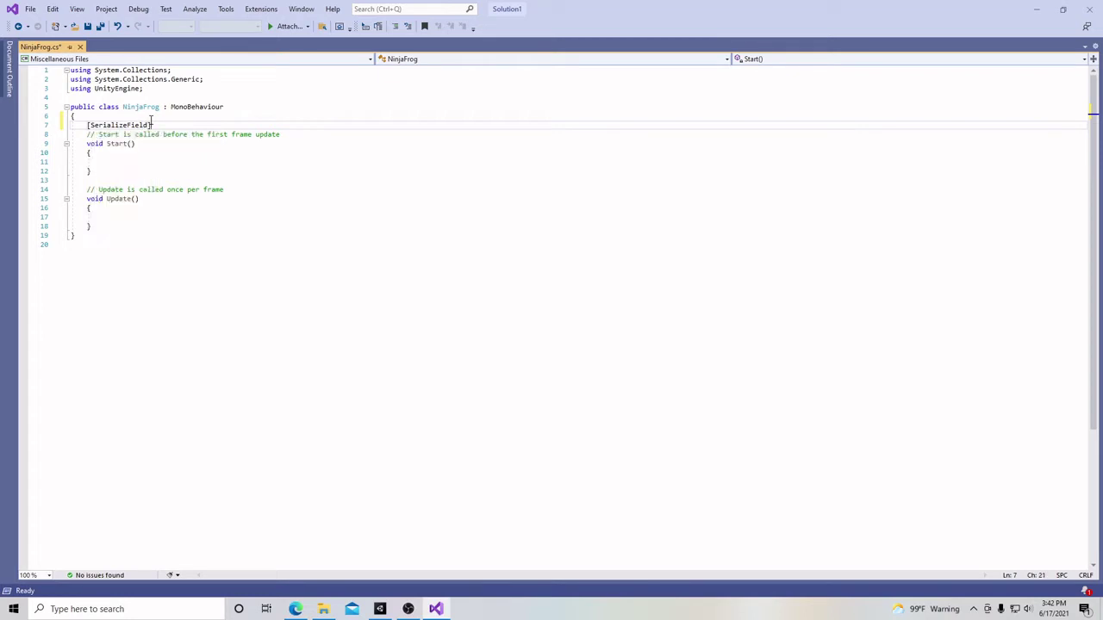
{"action": "type", "text": " private floa"}
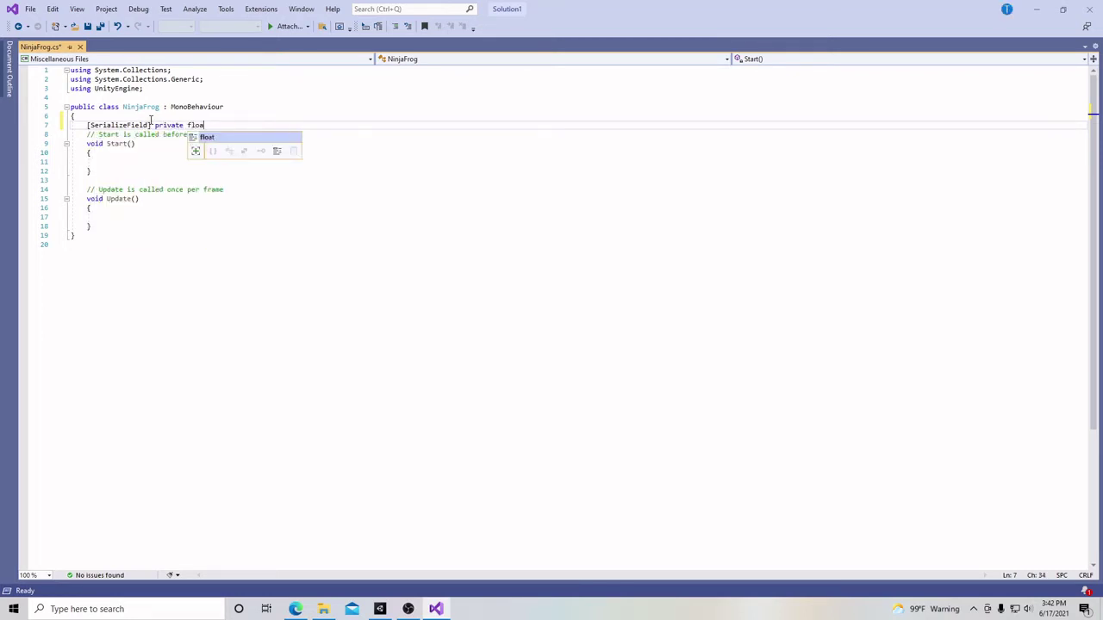
{"action": "type", "text": "t "}
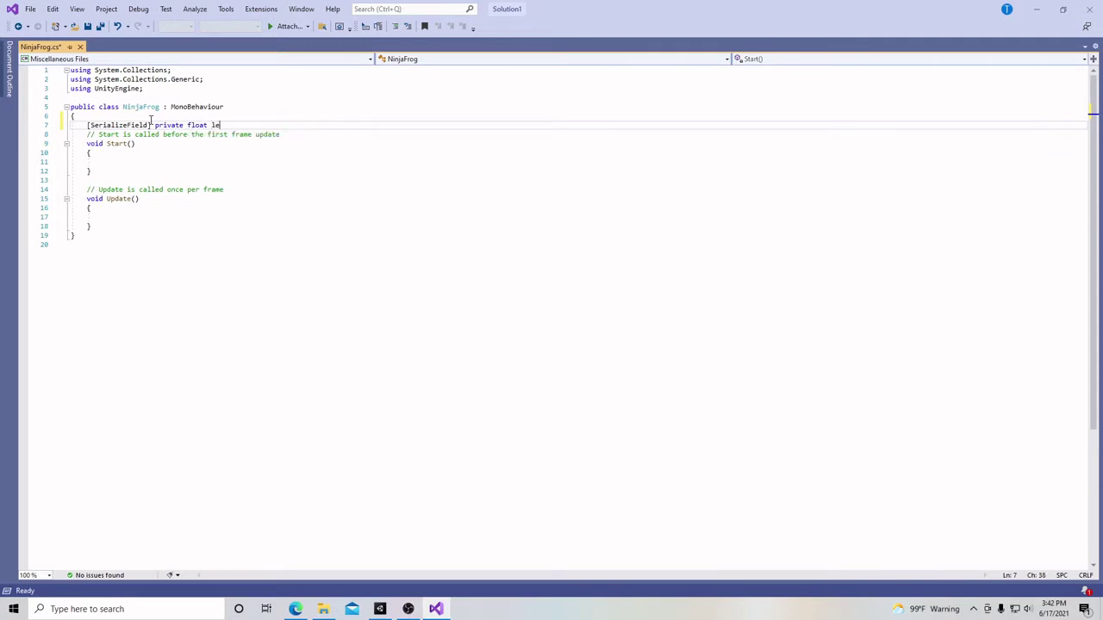
{"action": "type", "text": "leftCap;"}
{"action": "key", "text": "Return"}
{"action": "key", "text": "Return"}
{"action": "key", "text": "Return"}
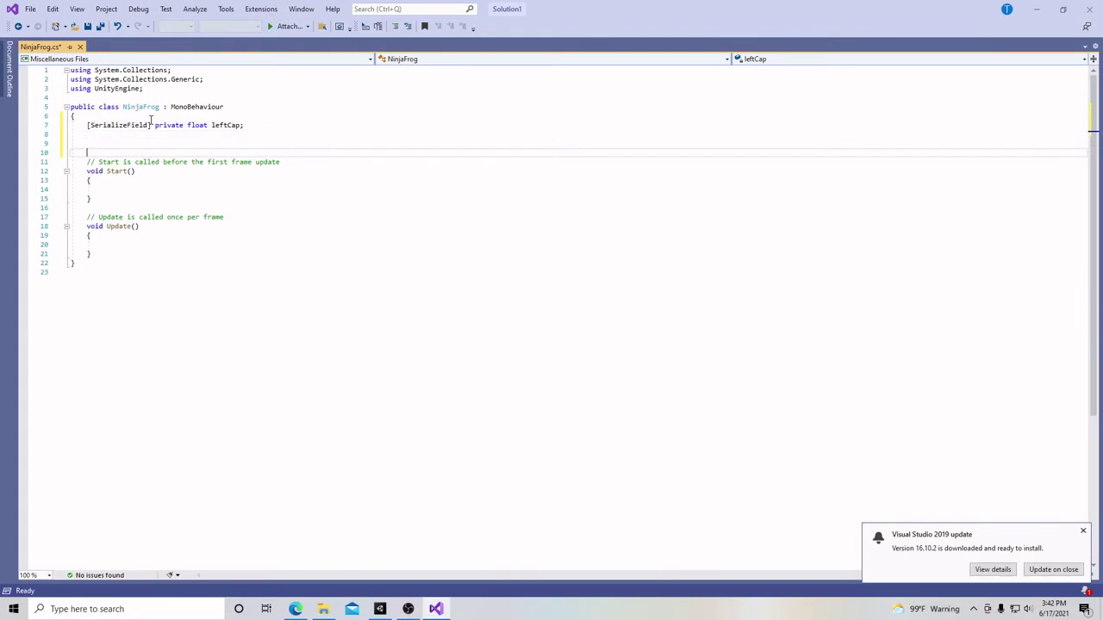
{"action": "key", "text": "Return"}
Duplicate the leftCap line below it and rename the copy to rightCap.
{"action": "left_click_drag", "start_coordinate": [87, 125], "coordinate": [256, 125]}
{"action": "key", "text": "ctrl+c"}
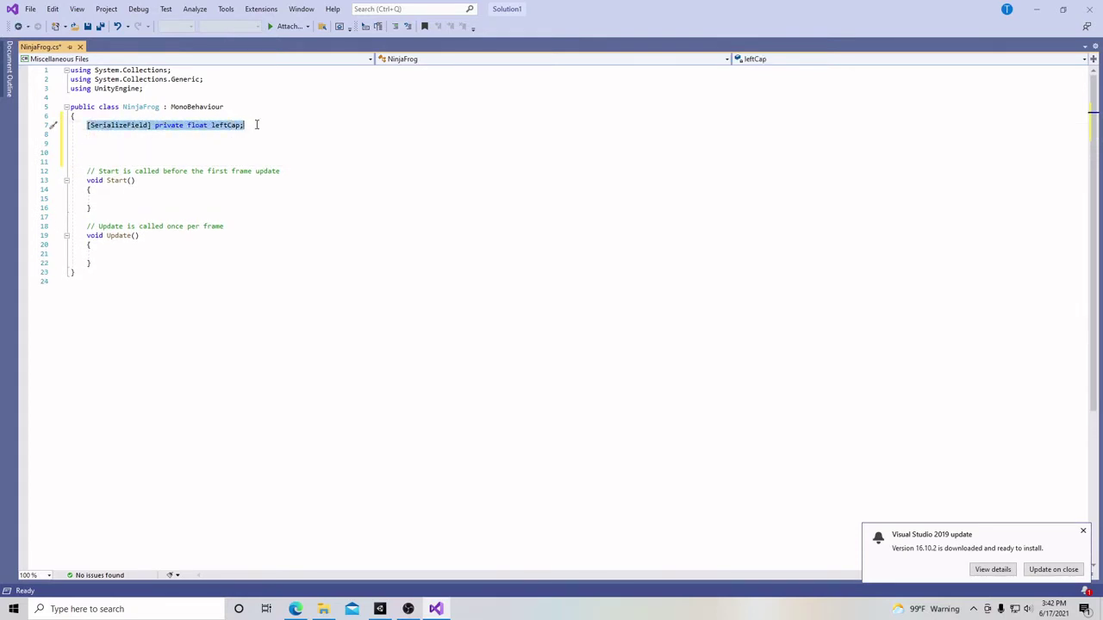
{"action": "left_click", "coordinate": [256, 125]}
{"action": "key", "text": "Return"}
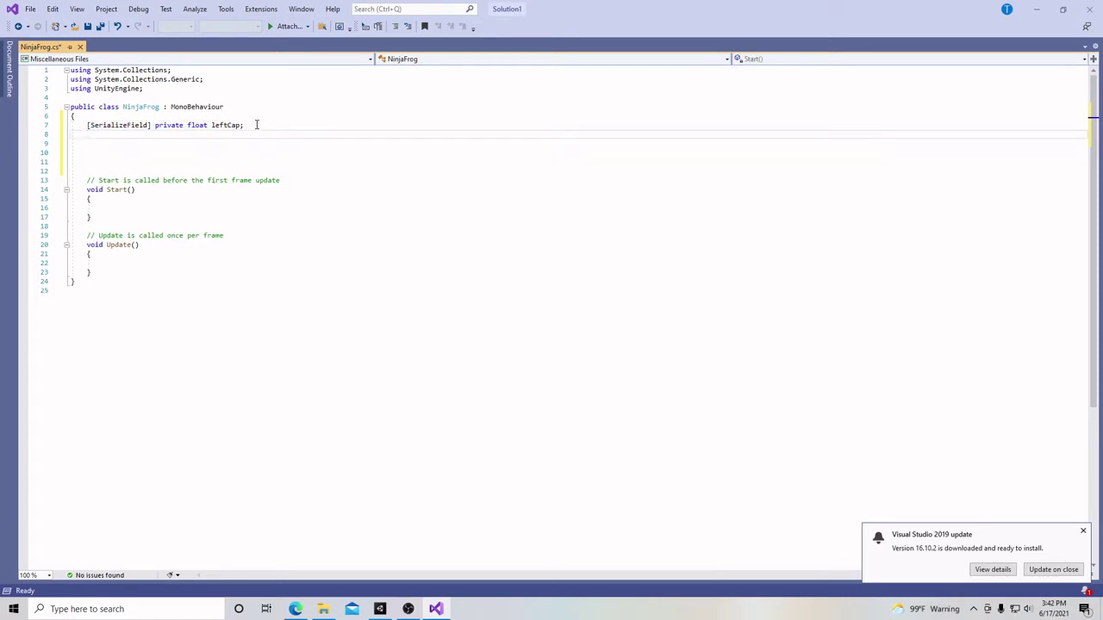
{"action": "key", "text": "ctrl+v"}
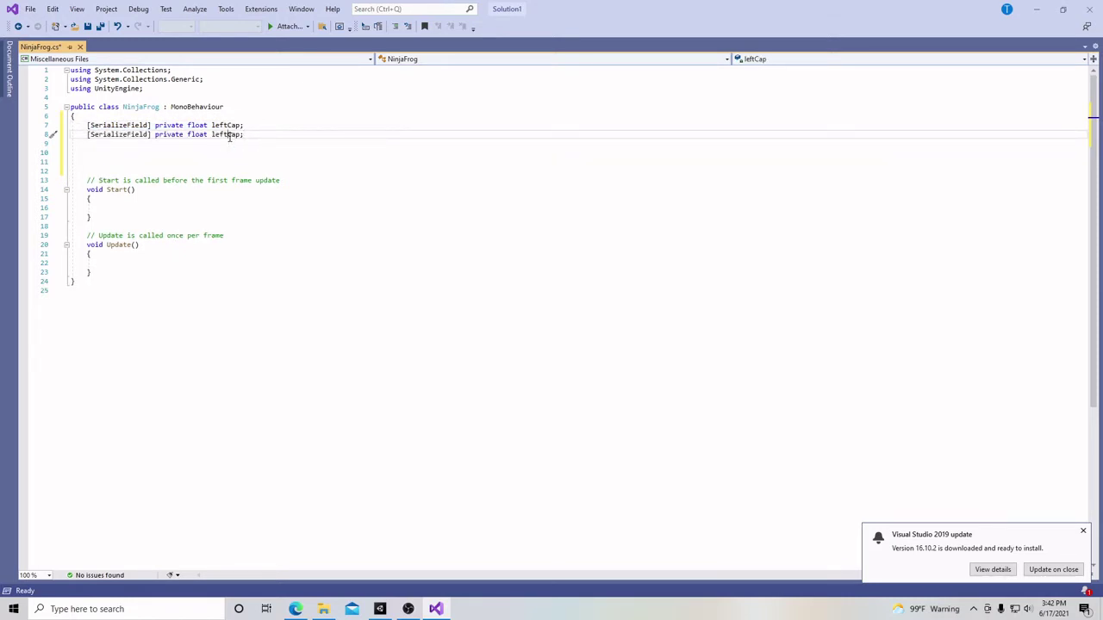
{"action": "double_click", "coordinate": [227, 135]}
{"action": "type", "text": "right"}
Save NinjaFrog.cs and dismiss the update notification.
{"action": "left_click", "coordinate": [86, 27]}
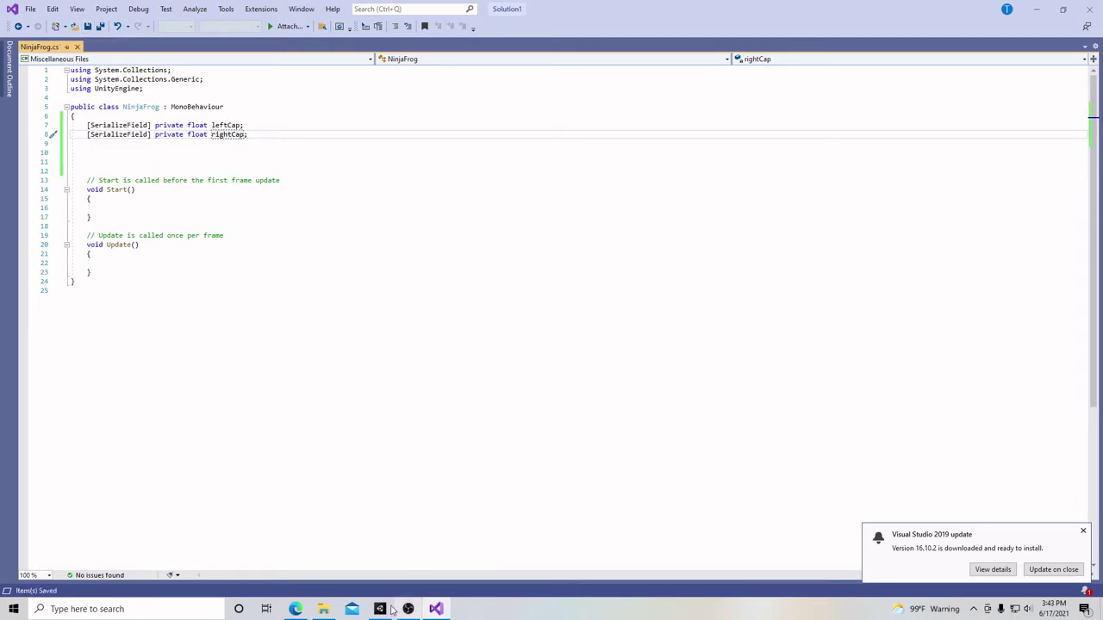
{"action": "mouse_move", "coordinate": [380, 608]}
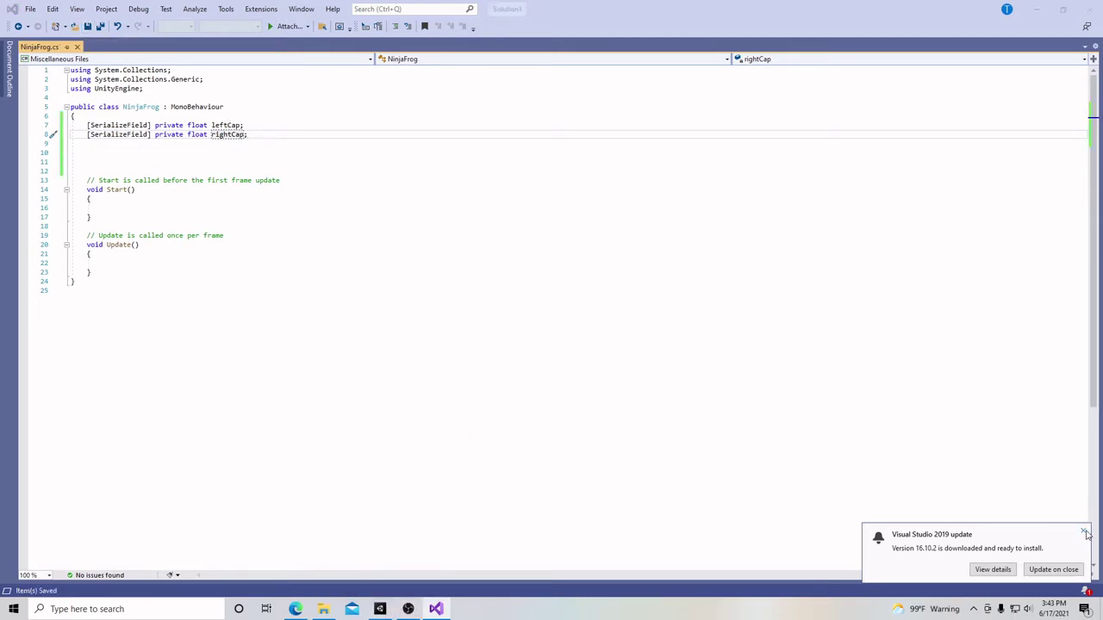
{"action": "left_click", "coordinate": [1083, 531]}
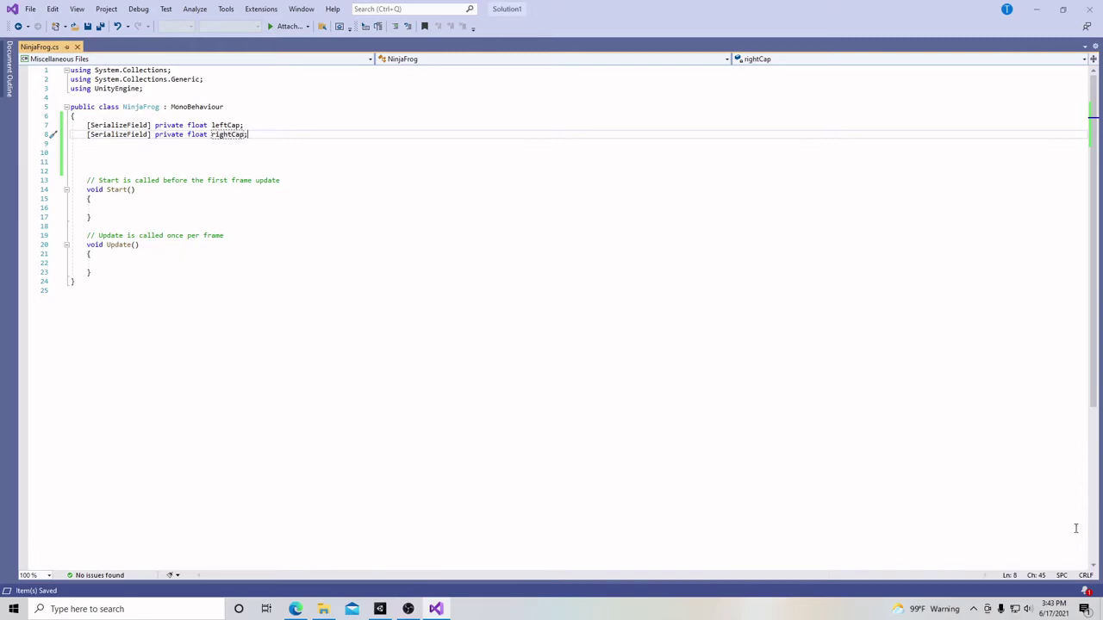
Back in Unity, attach the NinjaFrog script to the NinjaFrog object, showing Left Cap and Right Cap at 0.
{"action": "left_click", "coordinate": [379, 610]}
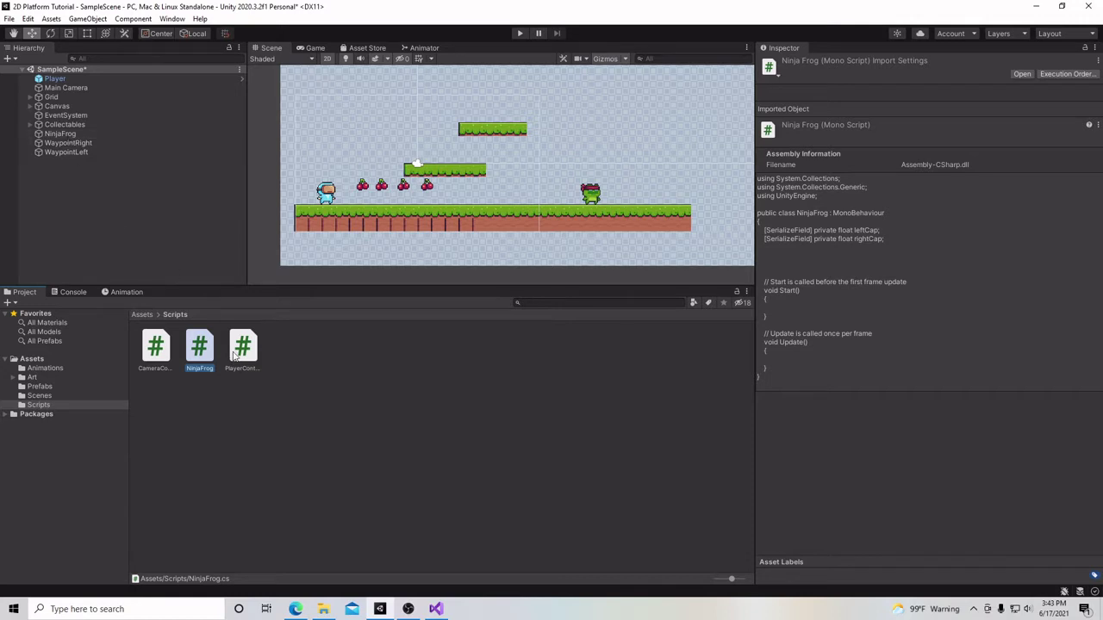
{"action": "left_click", "coordinate": [61, 134]}
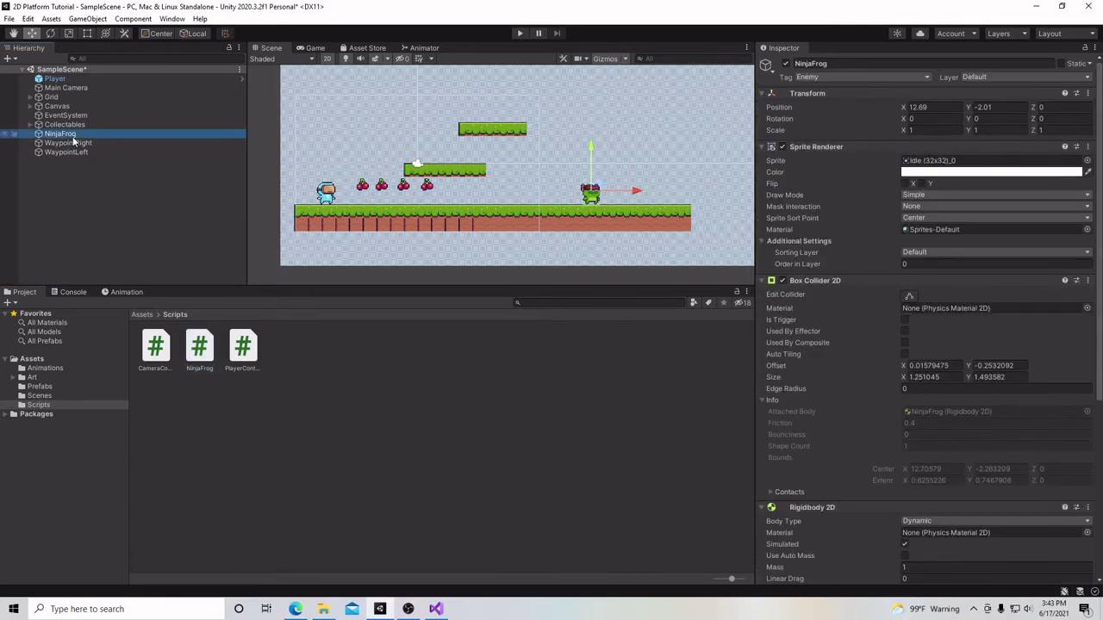
{"action": "scroll", "coordinate": [1021, 397], "scroll_direction": "down", "scroll_amount": 10}
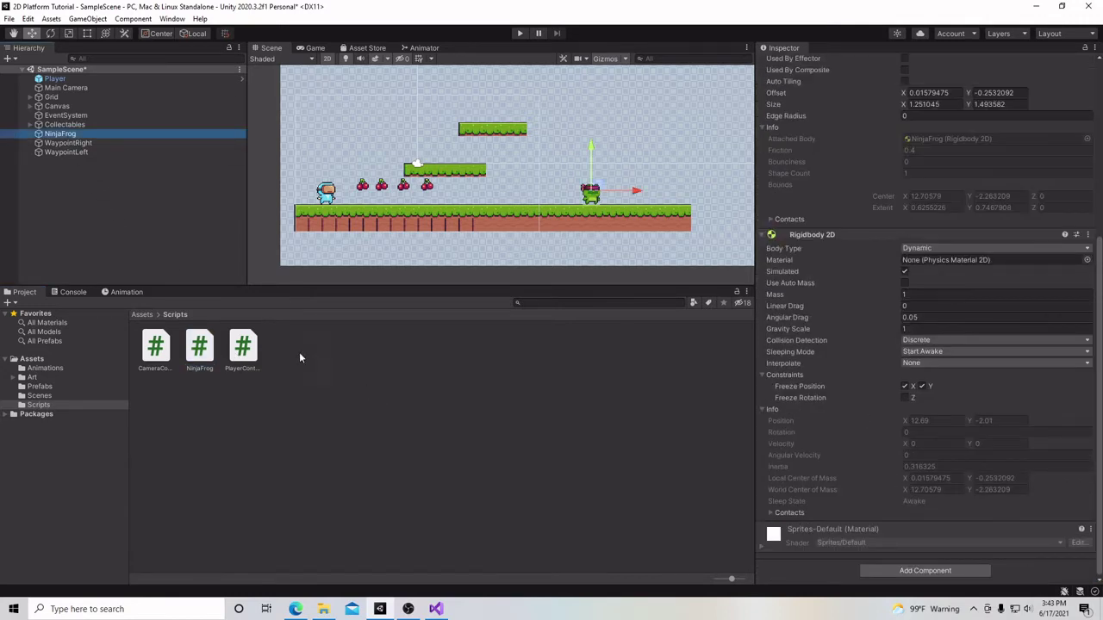
{"action": "left_click_drag", "start_coordinate": [207, 349], "coordinate": [833, 569]}
{"action": "scroll", "coordinate": [899, 488], "scroll_direction": "down", "scroll_amount": 2}
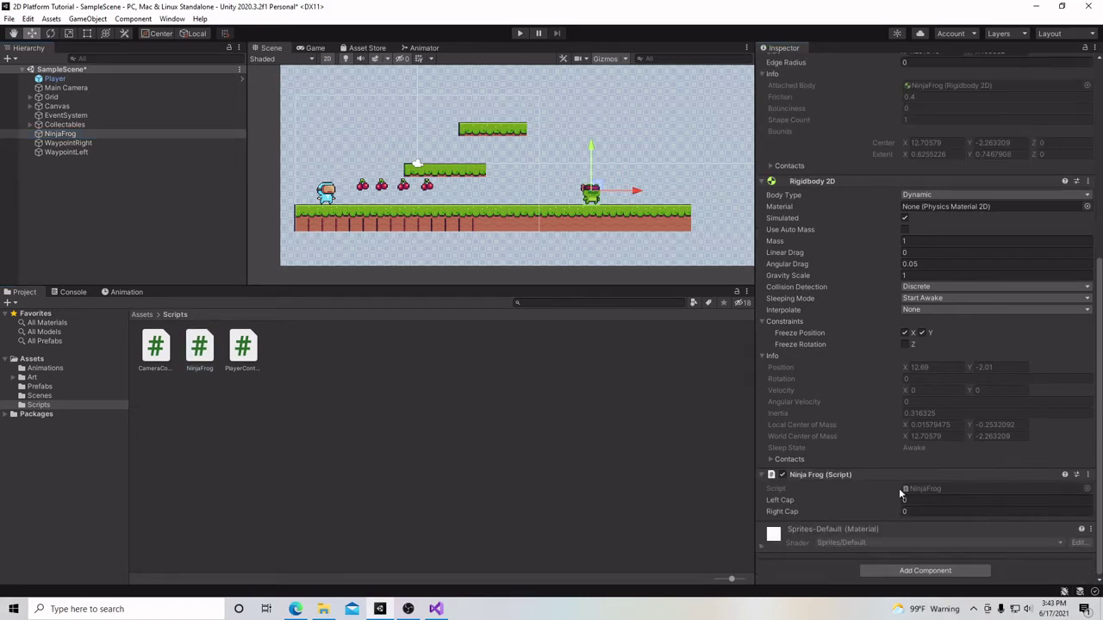